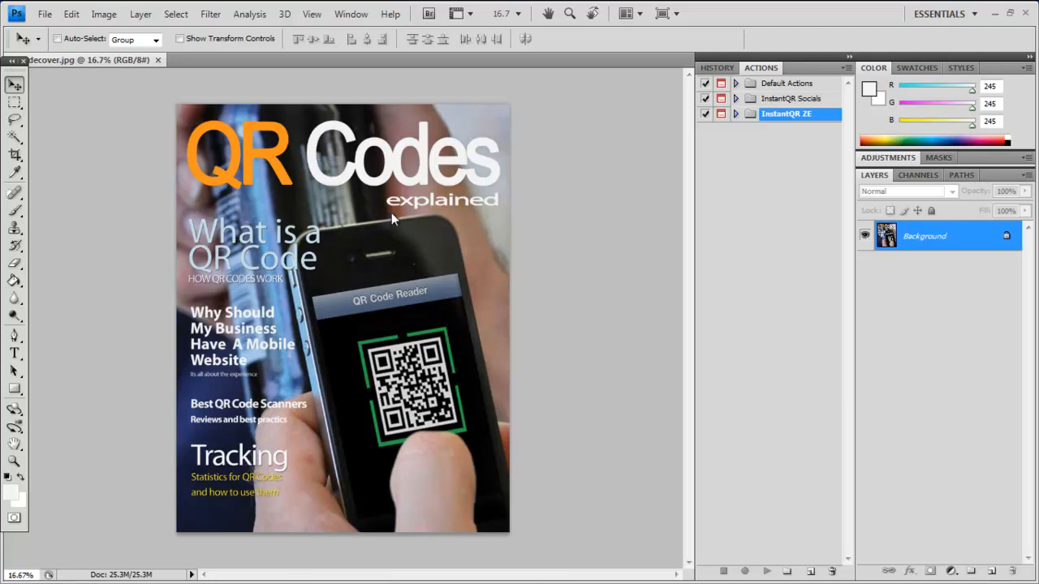
left_click(846, 68)
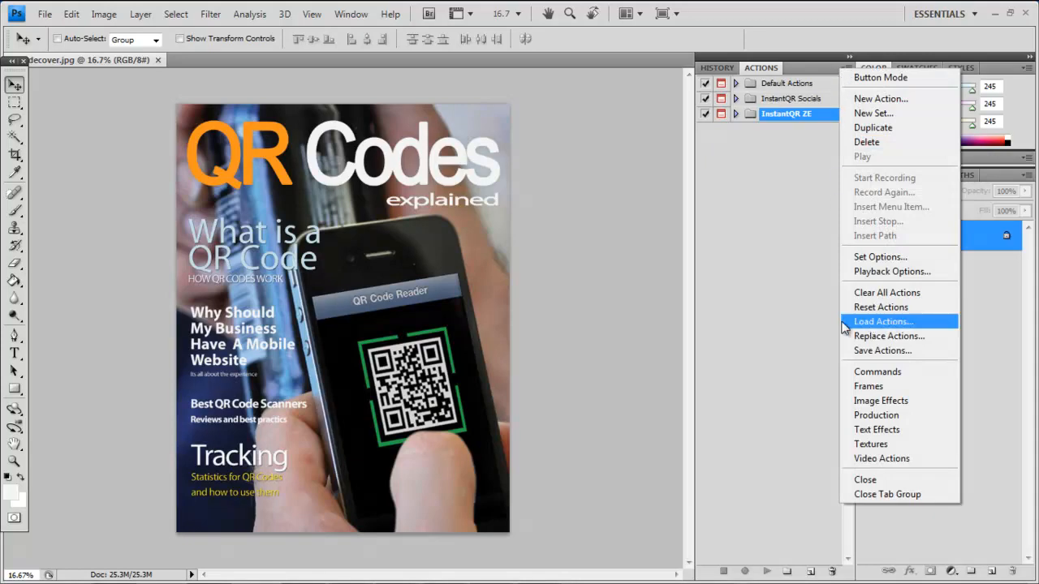
left_click(767, 70)
left_click(345, 16)
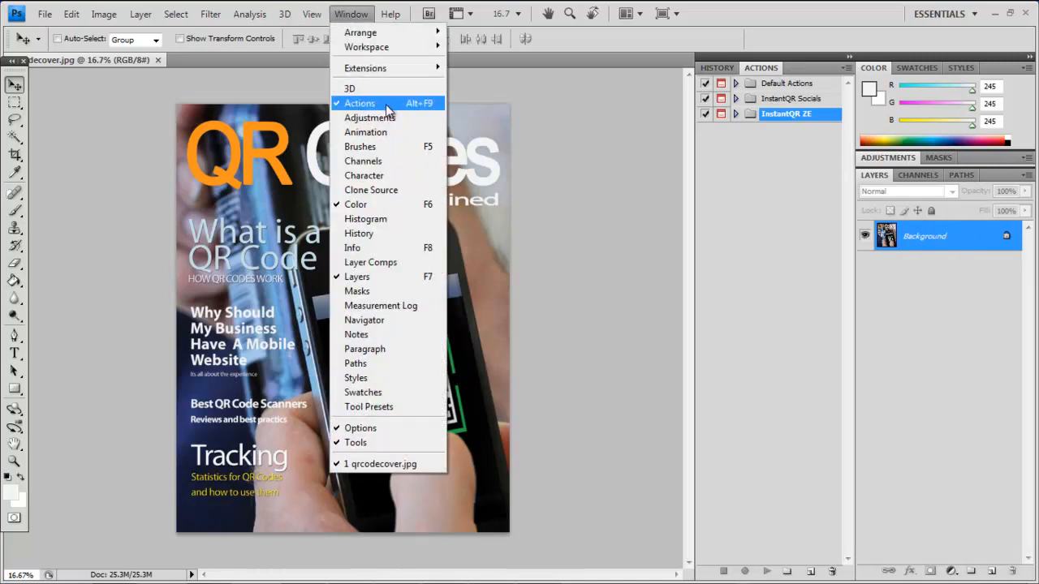
Load the PSDCovers - MAG001 action file and play its STEP 1 action to generate the cover template.
left_click(847, 71)
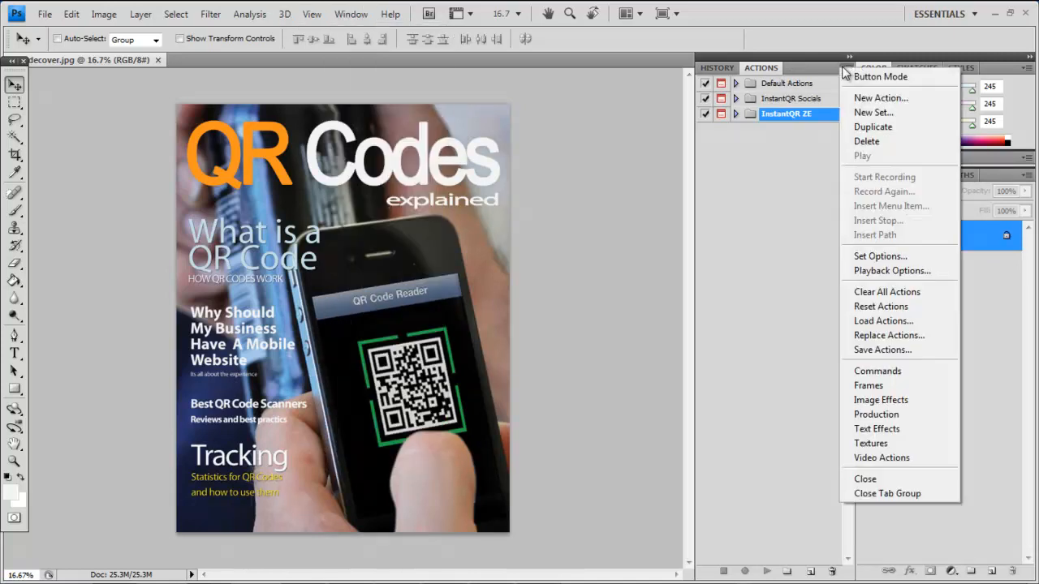
left_click(871, 321)
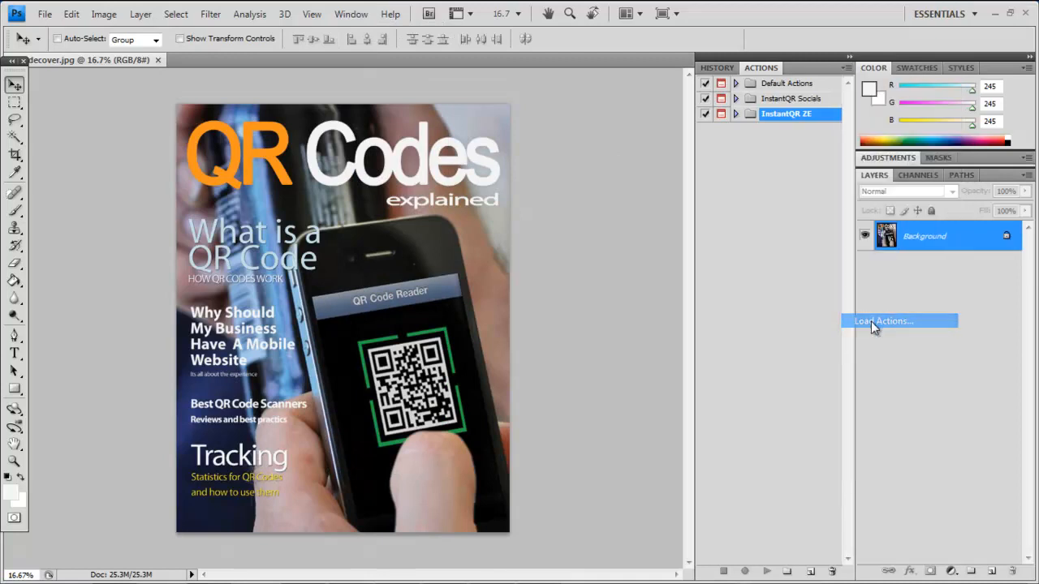
left_click(431, 166)
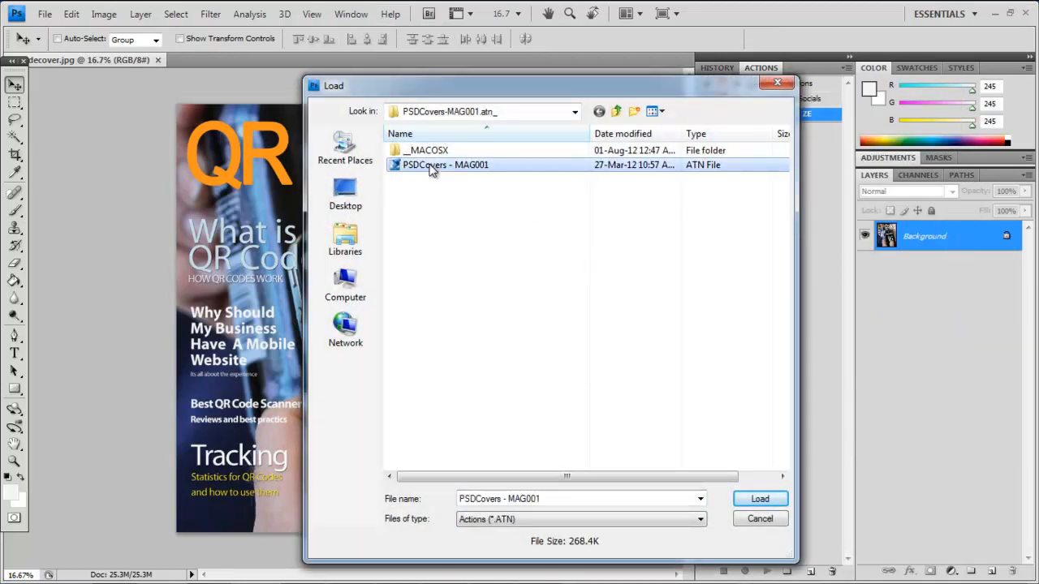
left_click(759, 499)
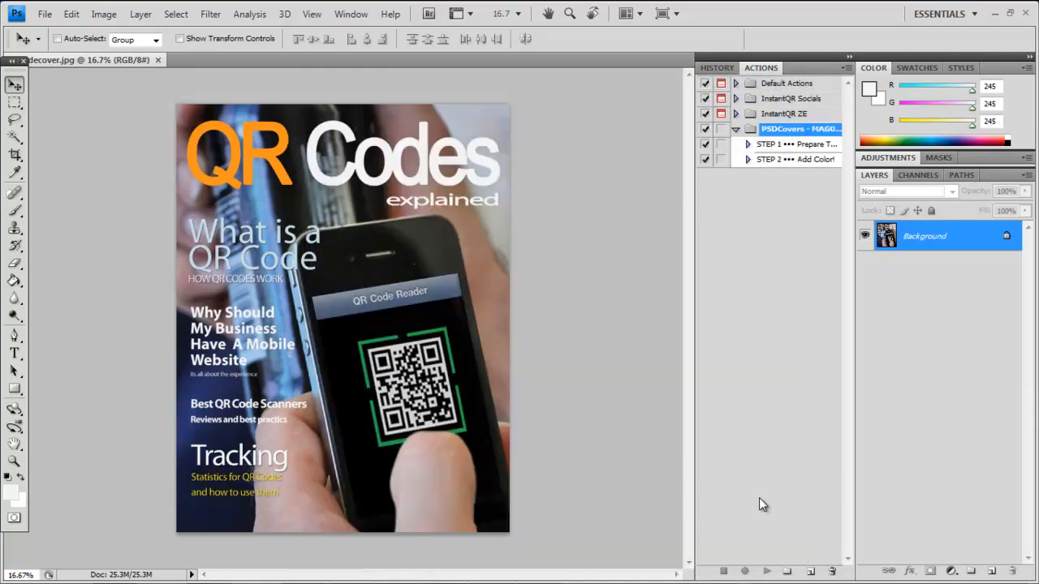
left_click(766, 146)
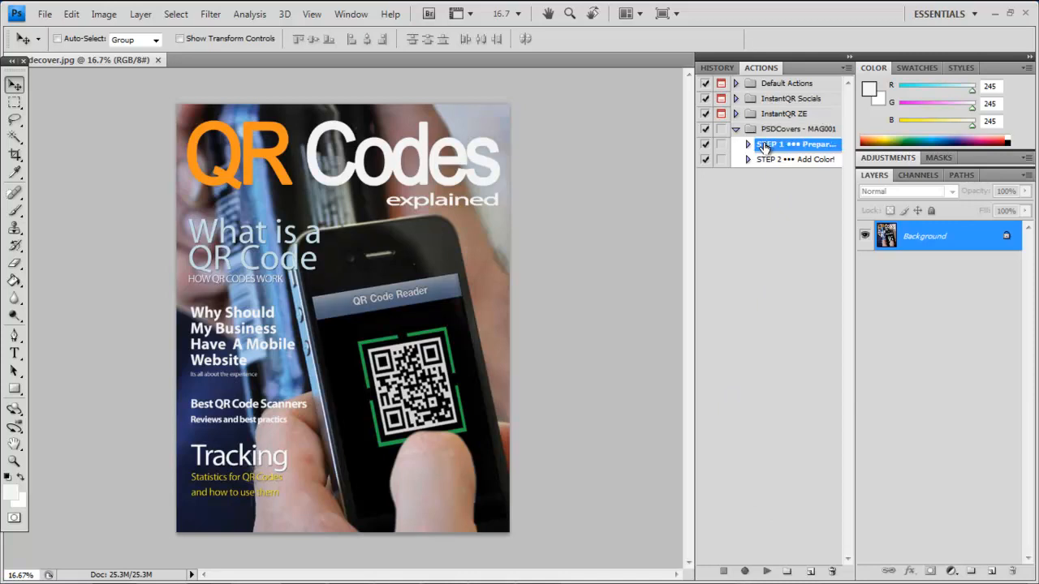
left_click(766, 573)
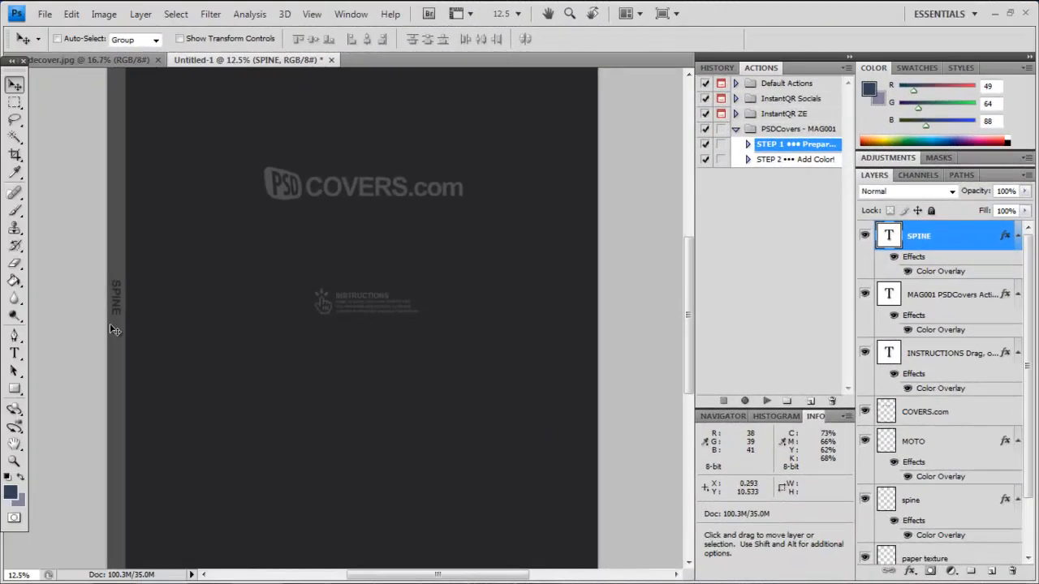
Hide and delete the SPINE text, MAG001 PSDCovers, INSTRUCTIONS, COVERS.com and MOTO layers from the template.
left_click(14, 461)
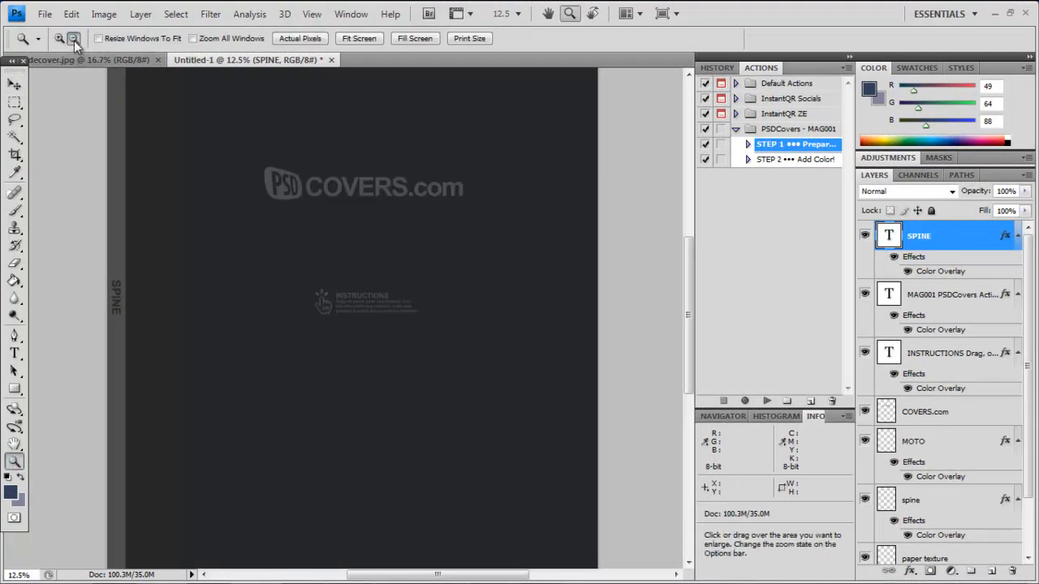
left_click(73, 39)
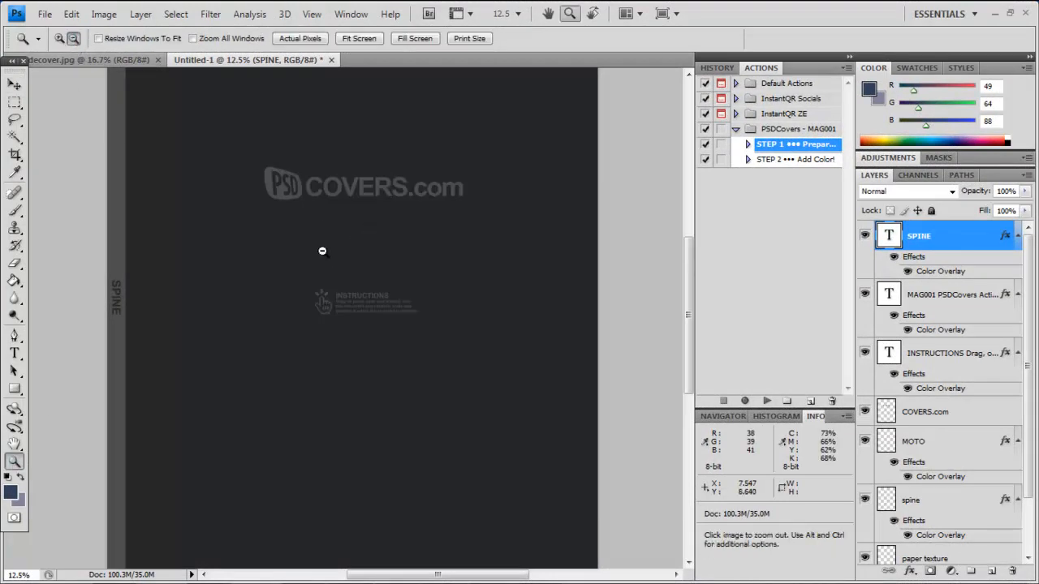
left_click(267, 179)
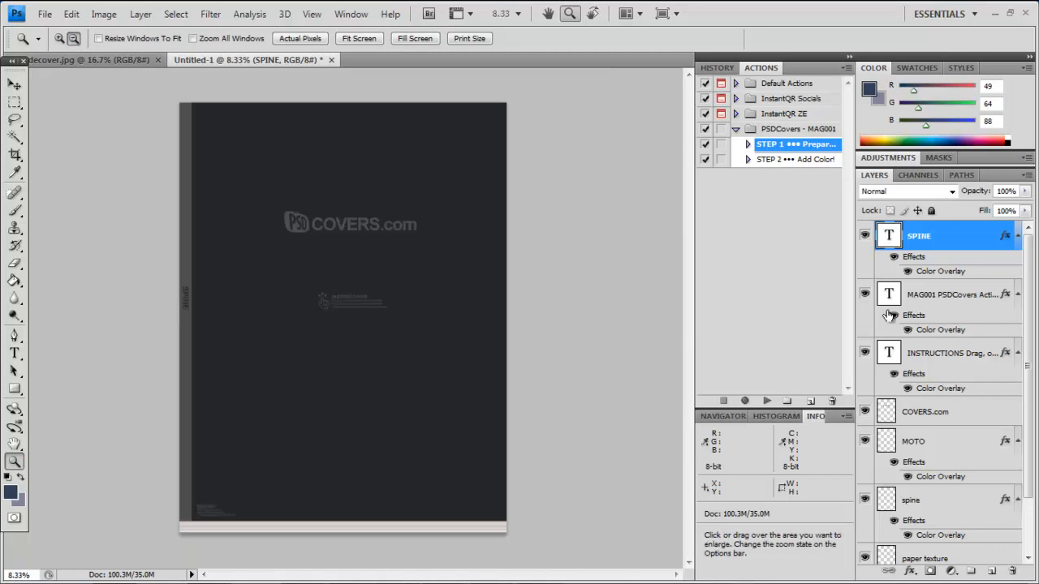
left_click(866, 237)
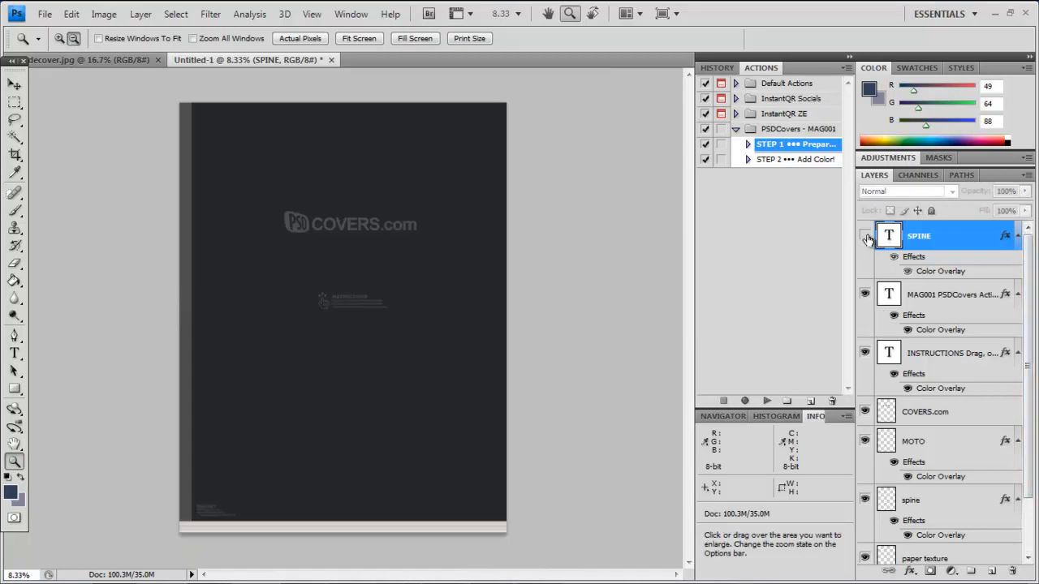
left_click(865, 295)
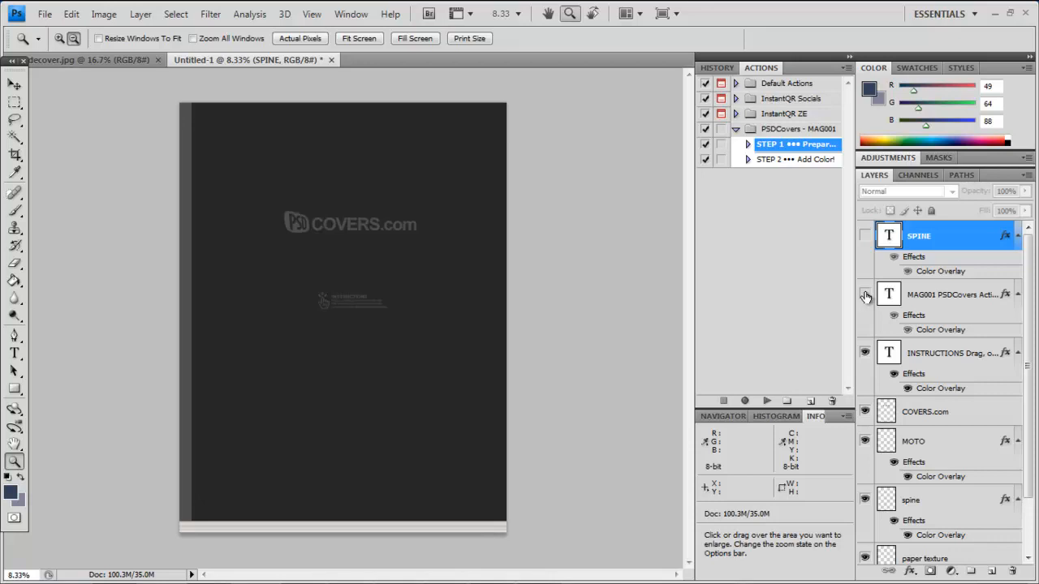
left_click(865, 356)
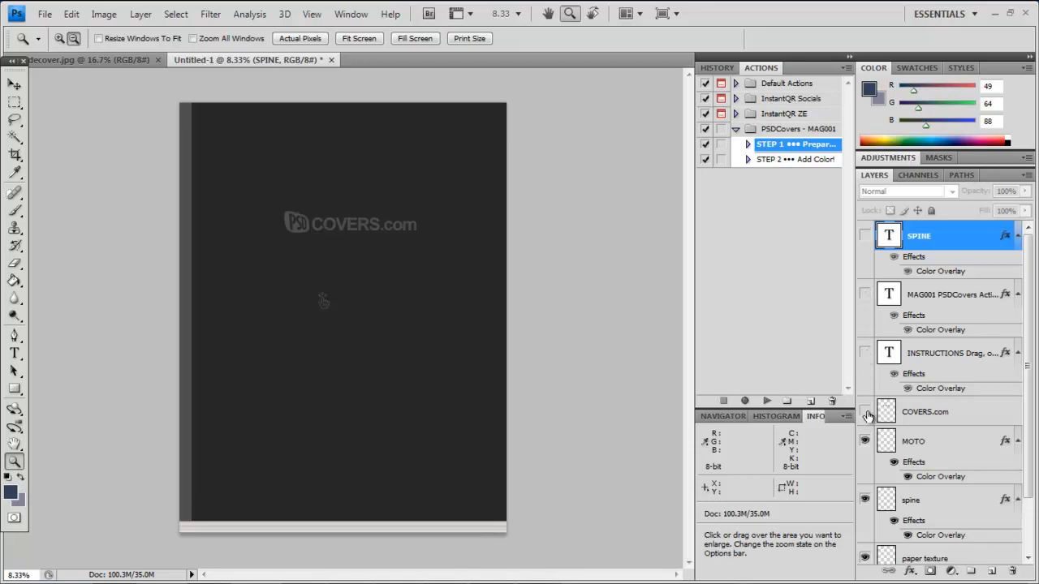
left_click(865, 413)
left_click(865, 441)
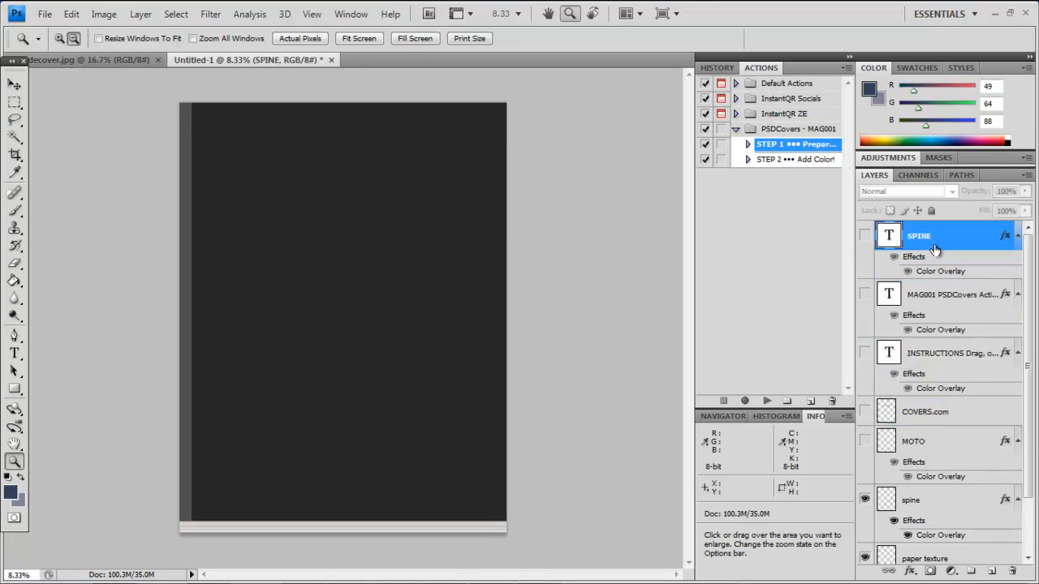
left_click(951, 449, "shift")
left_click_drag(923, 242, 1014, 573)
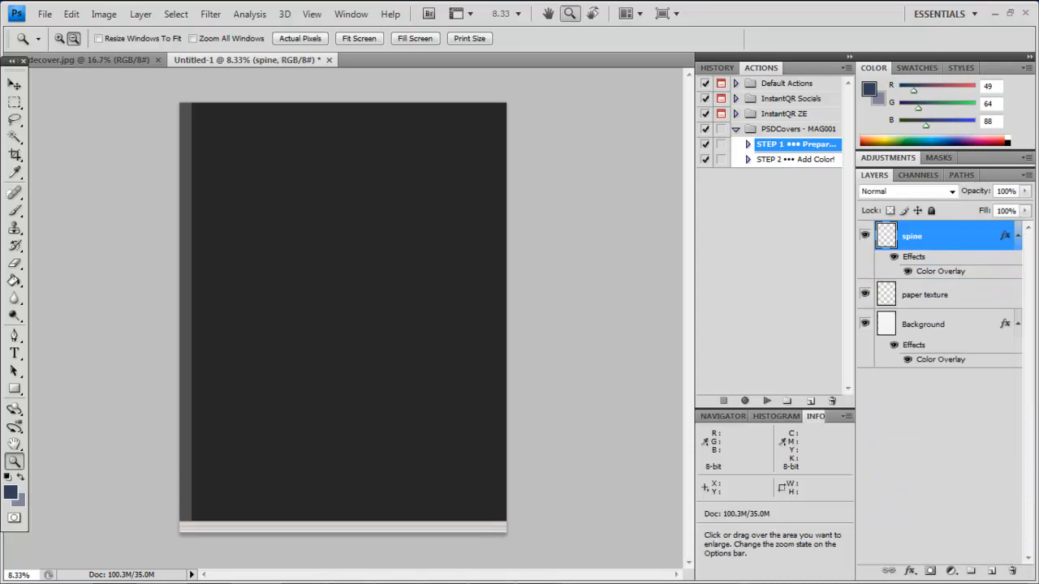
Copy the entire QR Codes cover image and paste it into the Untitled-1 template document.
left_click(101, 60)
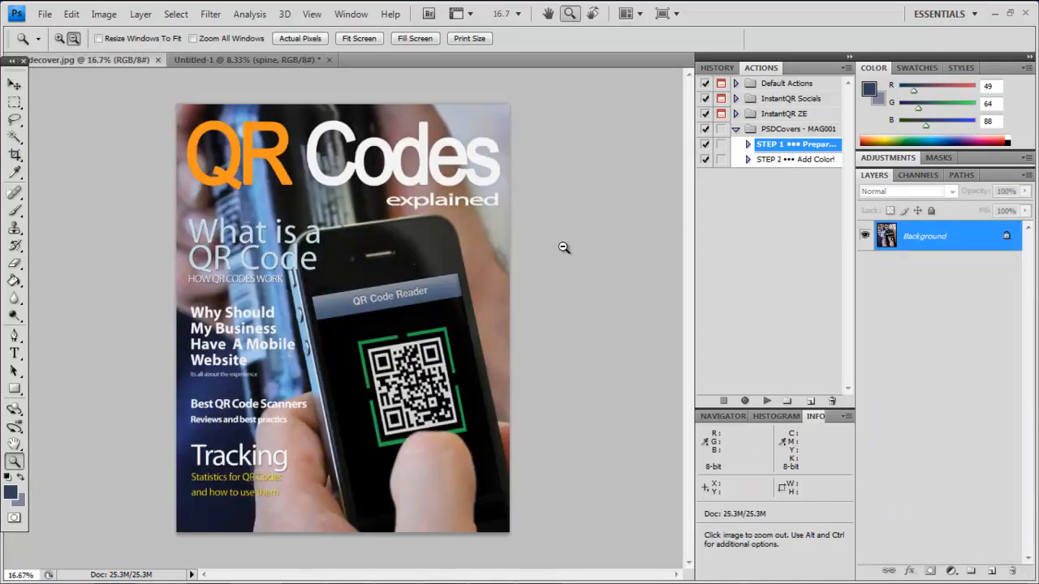
key("ctrl+a")
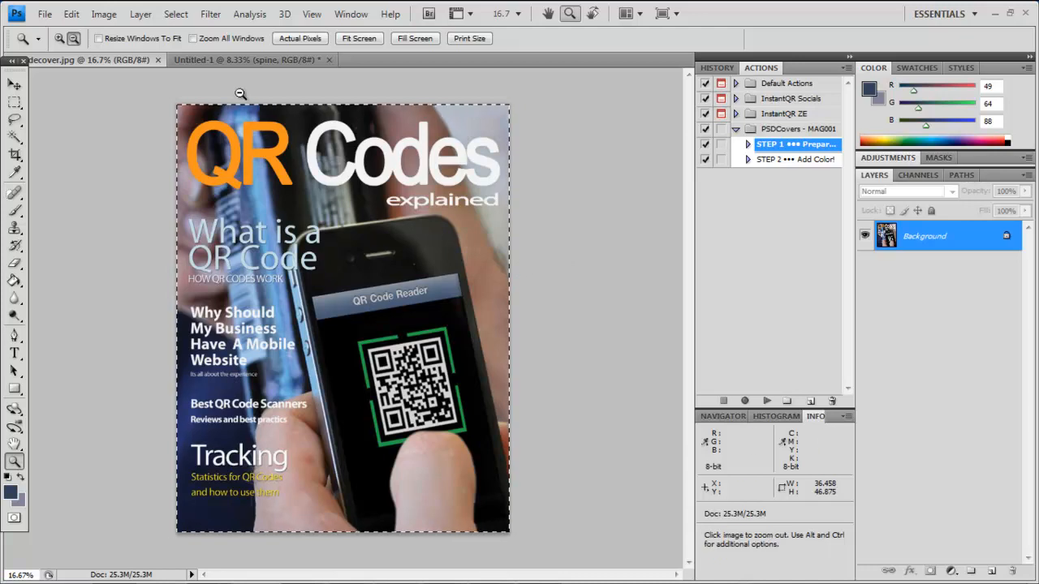
left_click(175, 14)
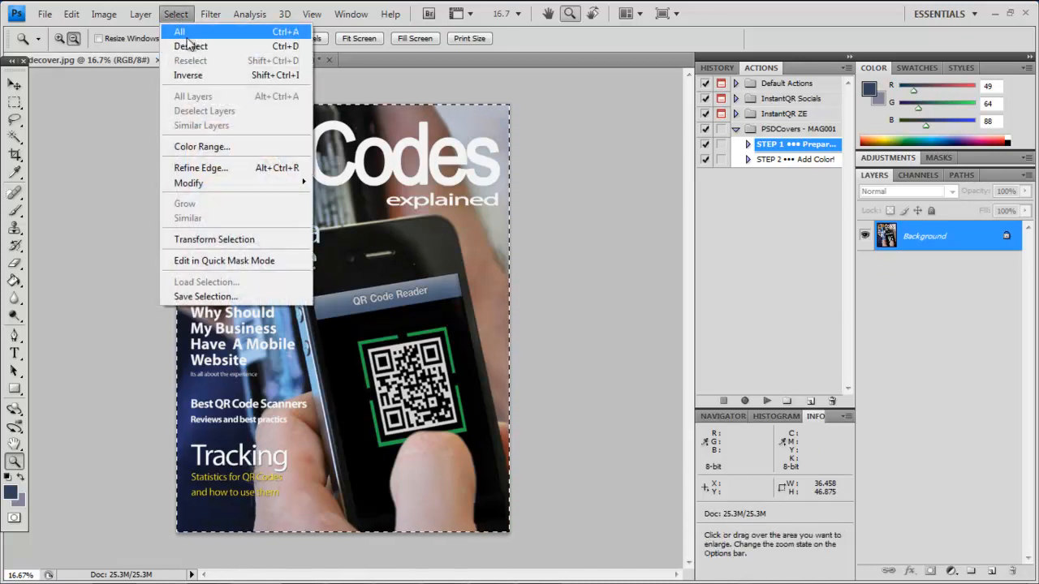
mouse_move(71, 16)
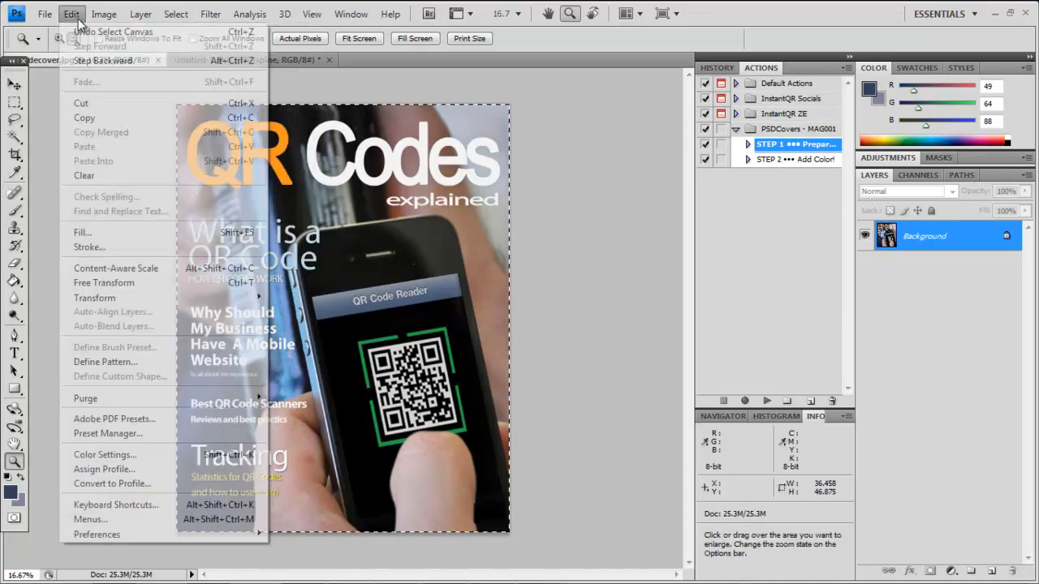
left_click(86, 120)
left_click(259, 60)
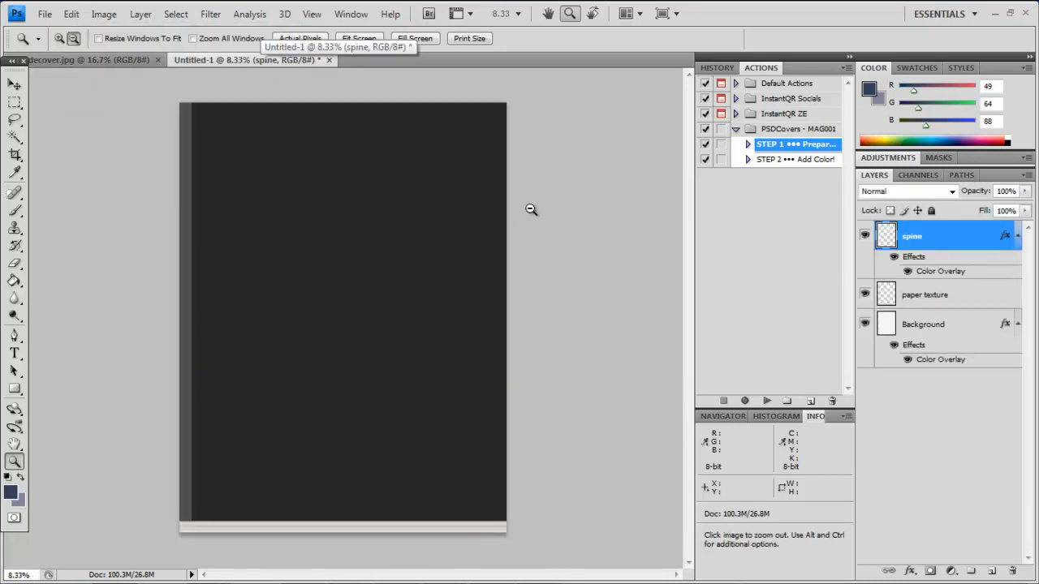
key("ctrl")
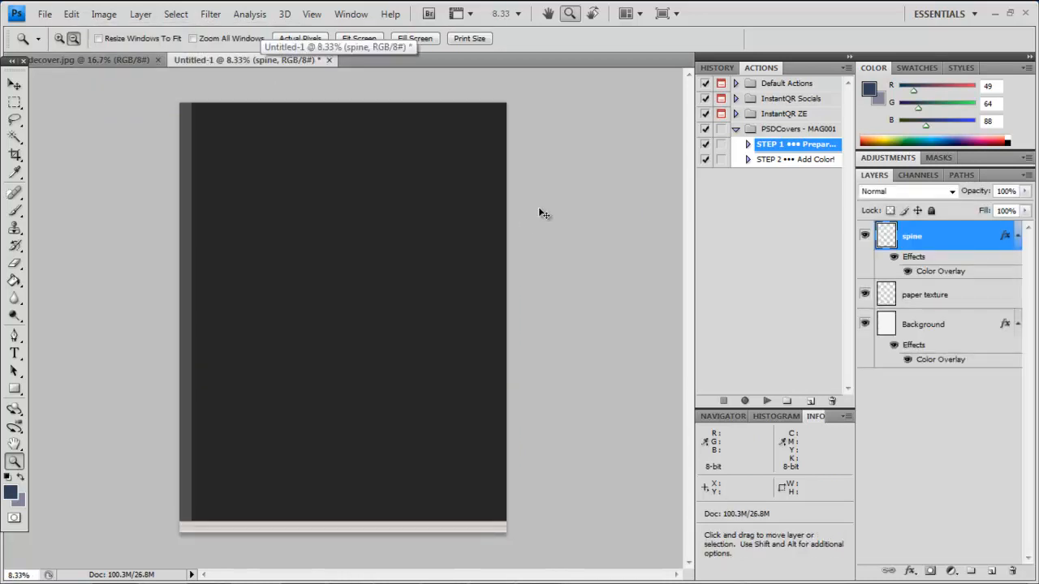
key("ctrl+v")
Scale the pasted cover to about 189% width and 196% height so it fills the front area beside the spine, and apply the transformation.
left_click(70, 14)
mouse_move(119, 300)
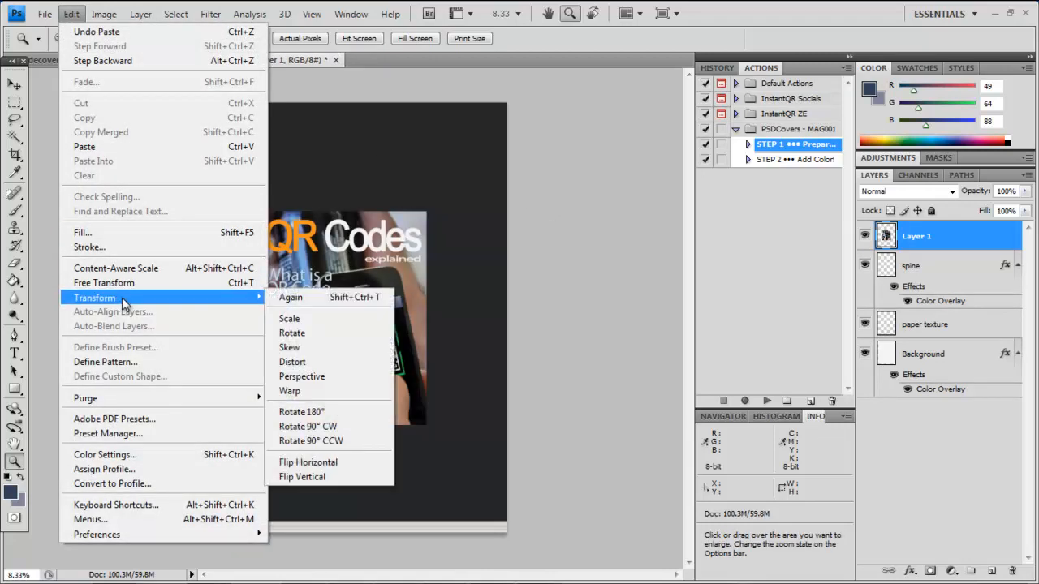
left_click(297, 325)
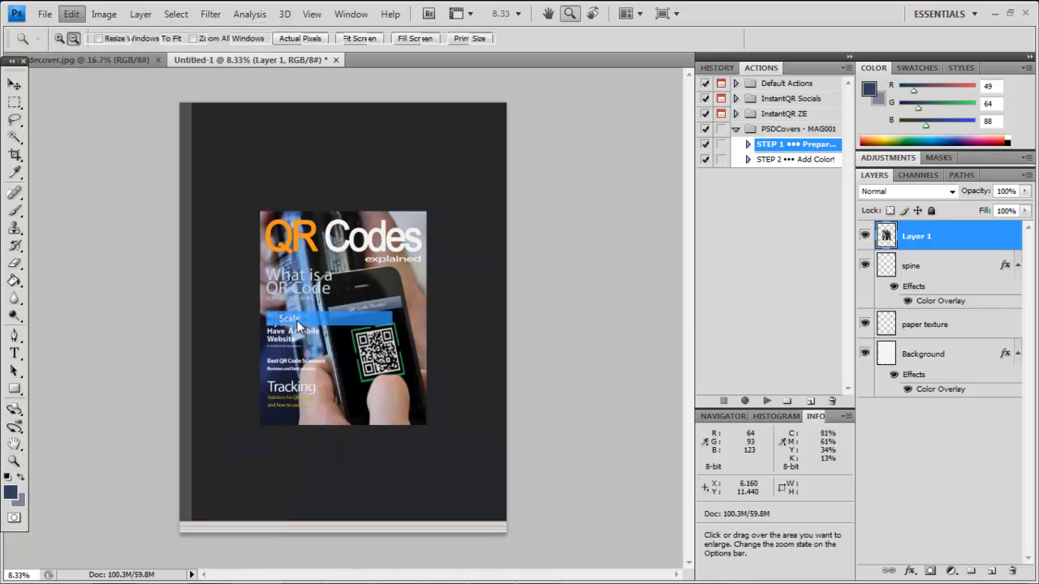
left_click_drag(257, 211, 190, 101)
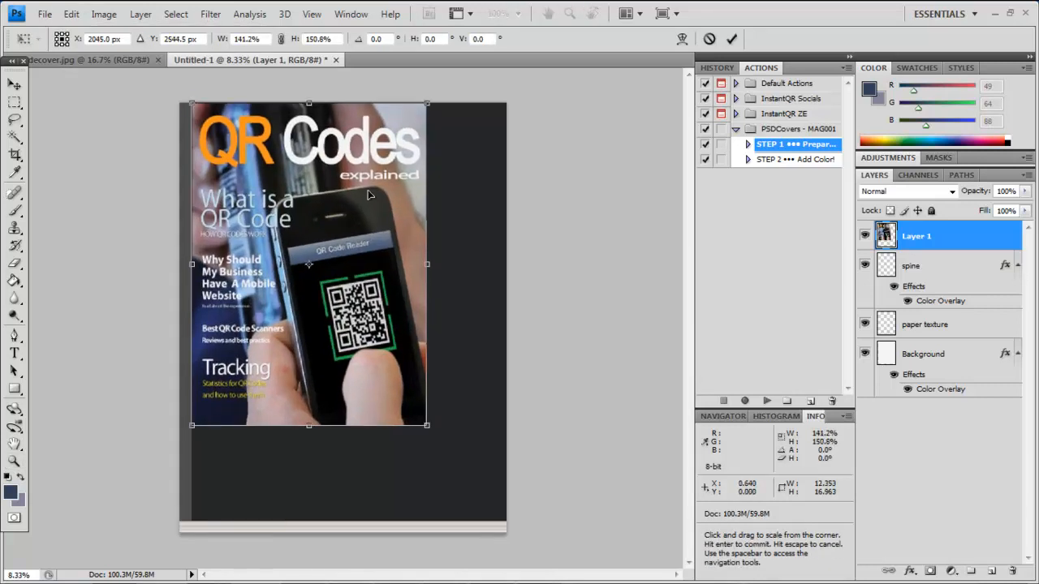
left_click_drag(428, 427, 512, 526)
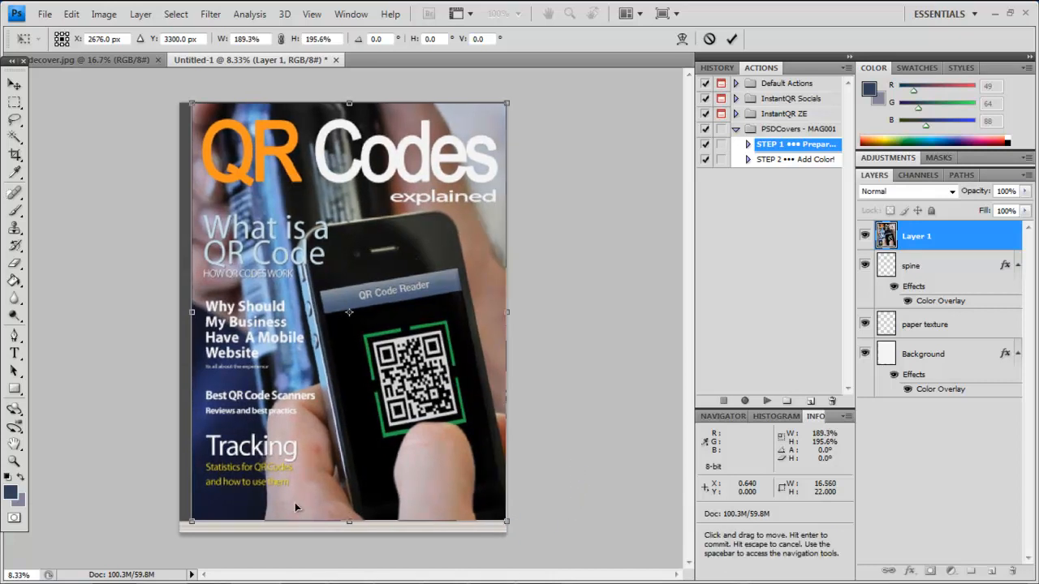
left_click(12, 87)
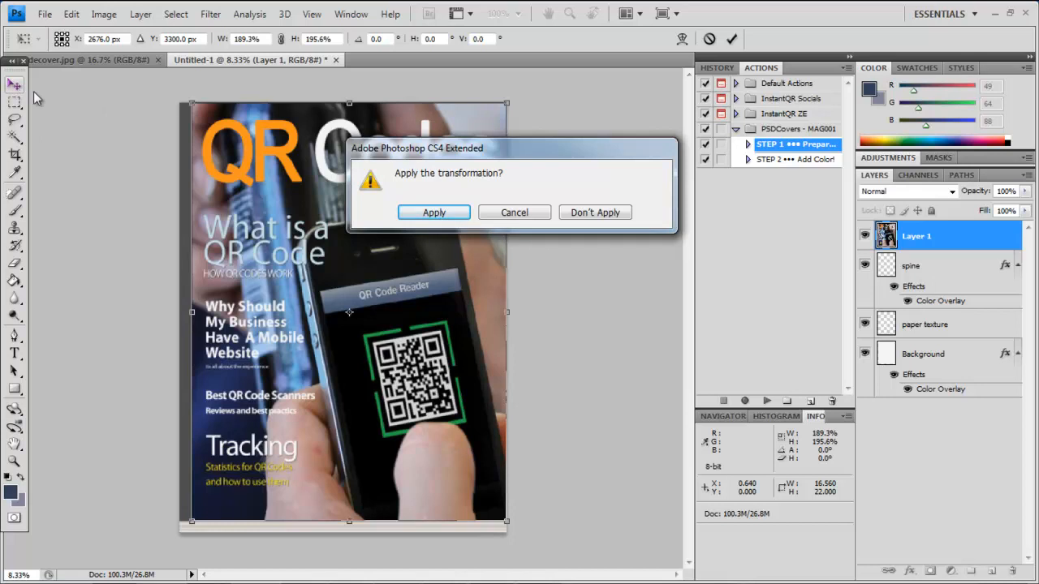
left_click(432, 213)
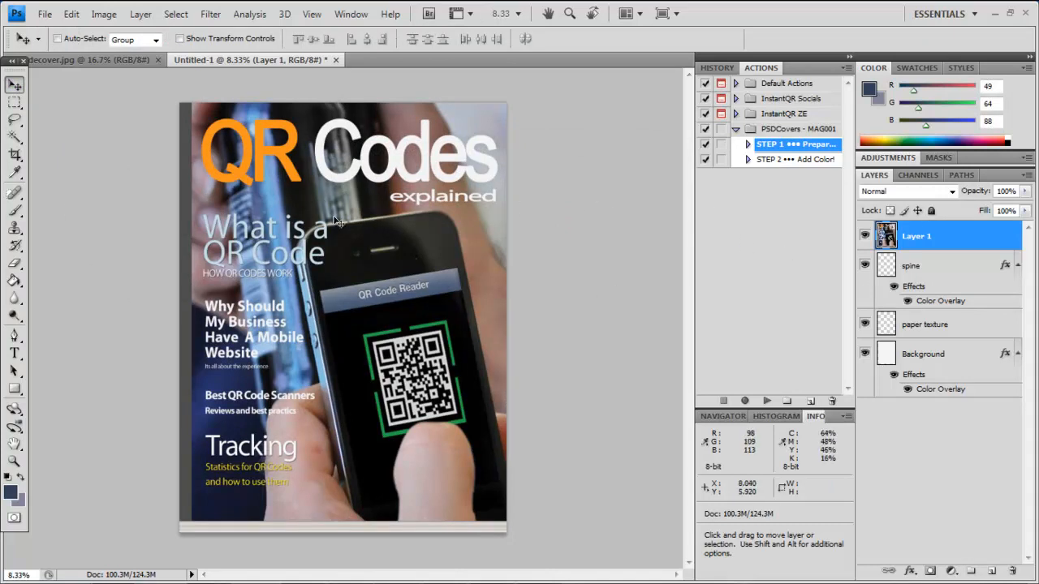
Play the STEP 2 Add Color action of the PSDCovers - MAG001 set to render the 3D magazine.
left_click(768, 160)
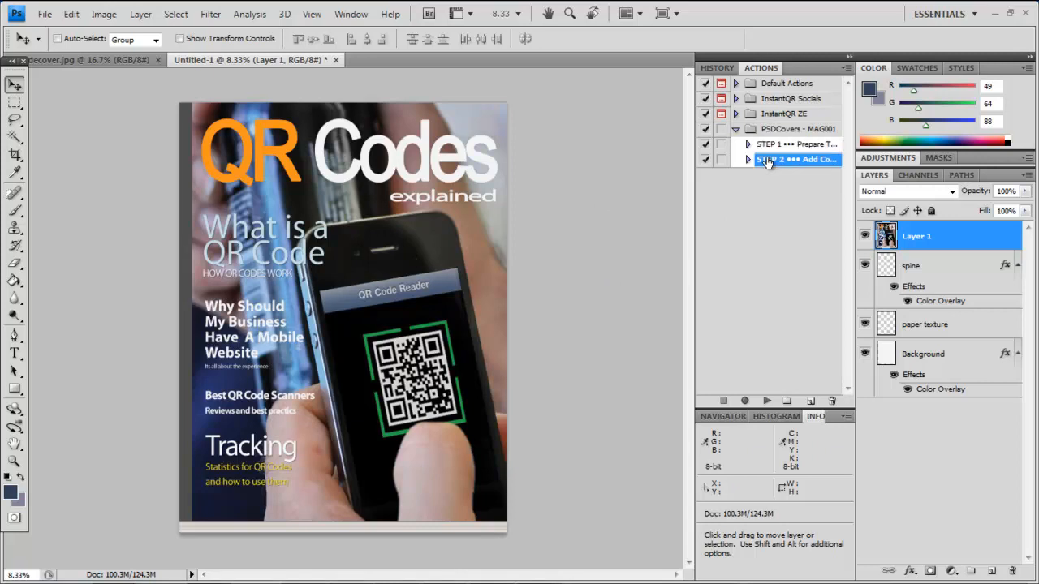
left_click(767, 403)
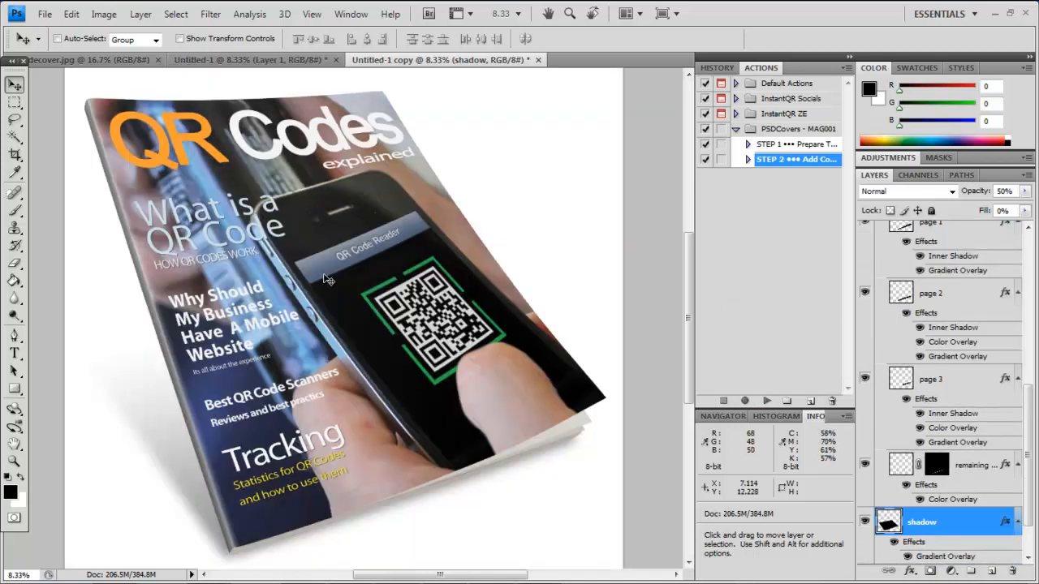
left_click(104, 14)
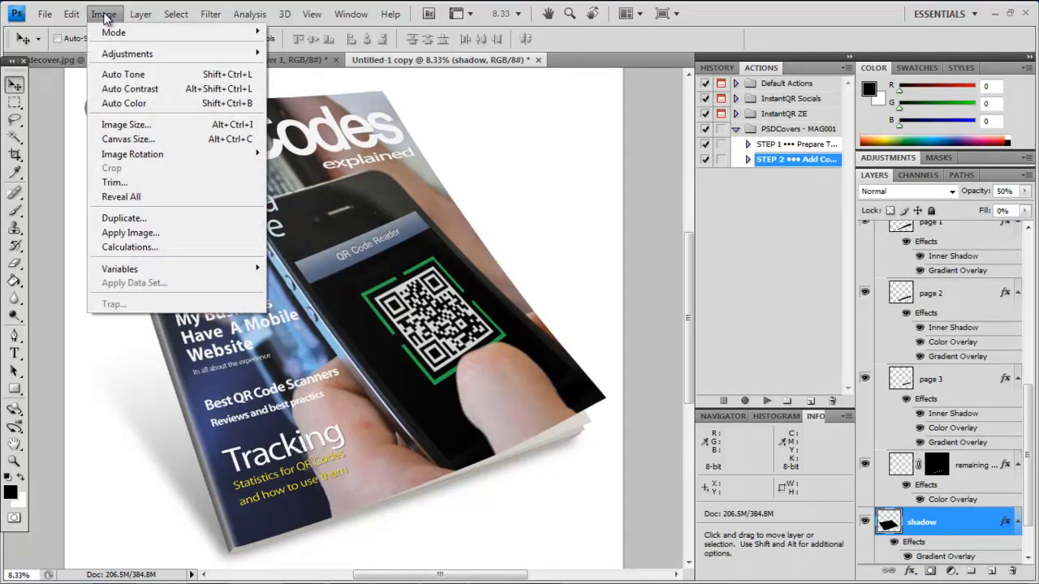
left_click(126, 125)
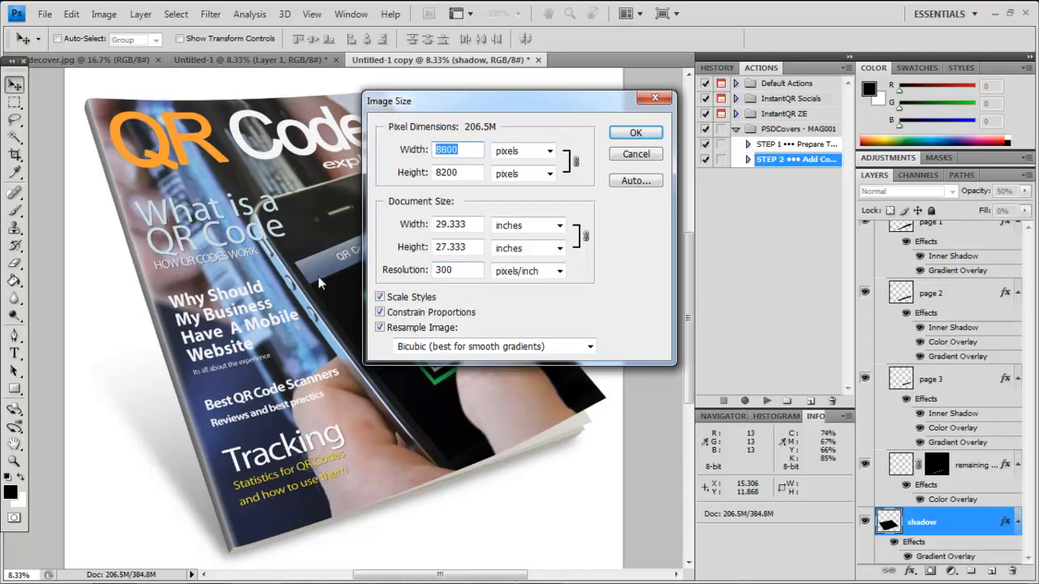
left_click(635, 132)
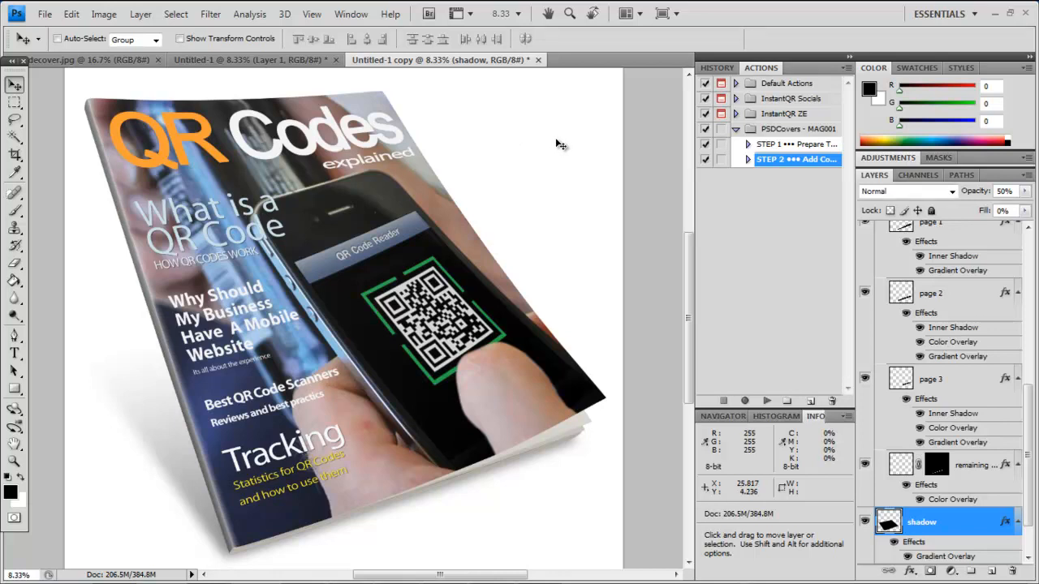
Resize the rendered magazine image to a width of 400 pixels with proportions constrained.
left_click(108, 18)
left_click(122, 128)
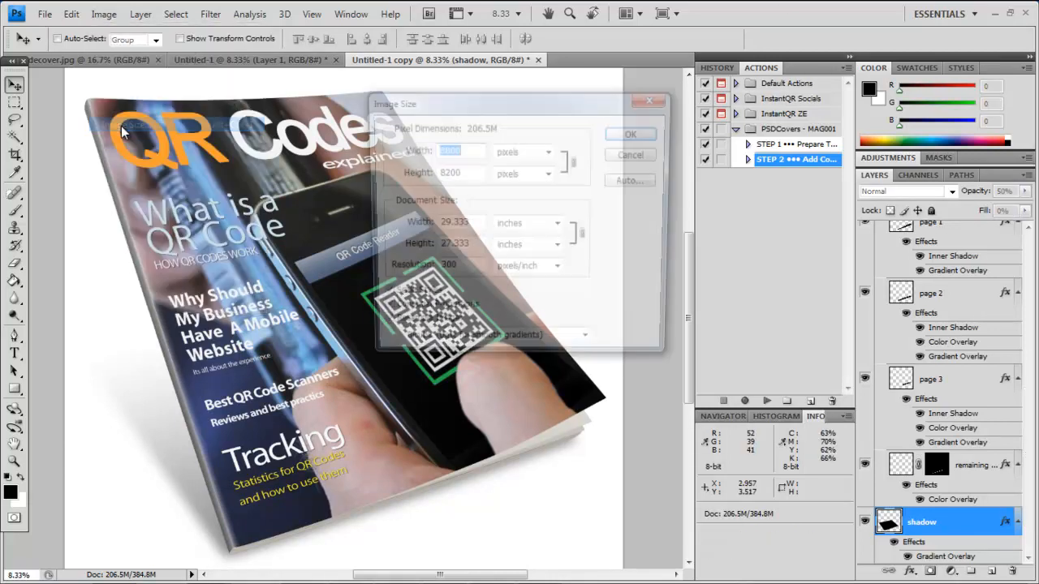
type("40")
key("Return")
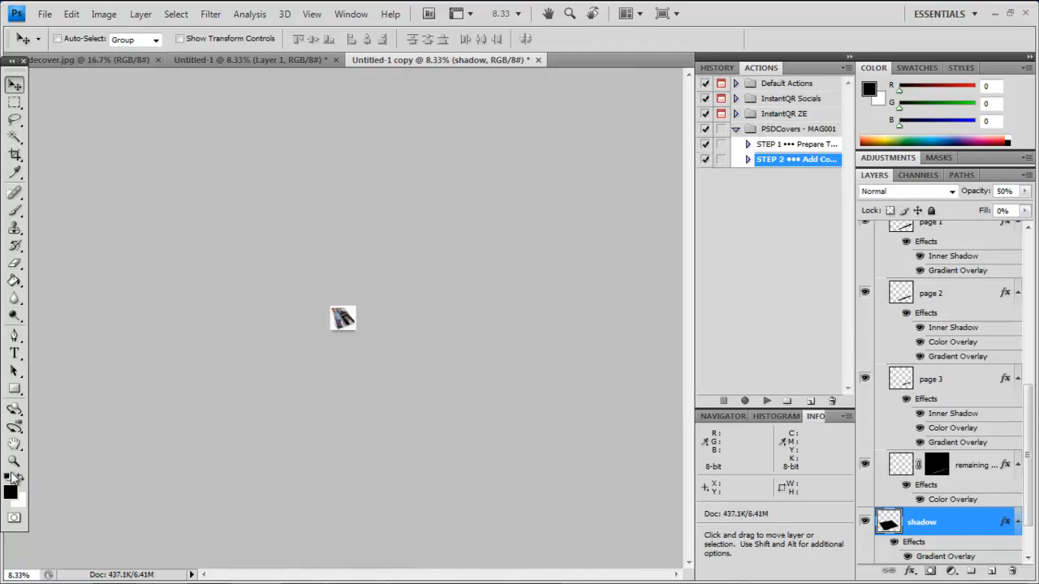
Enlarge the view of the resized magazine to 100% and examine the rendered cover.
left_click(14, 461)
left_click(59, 39)
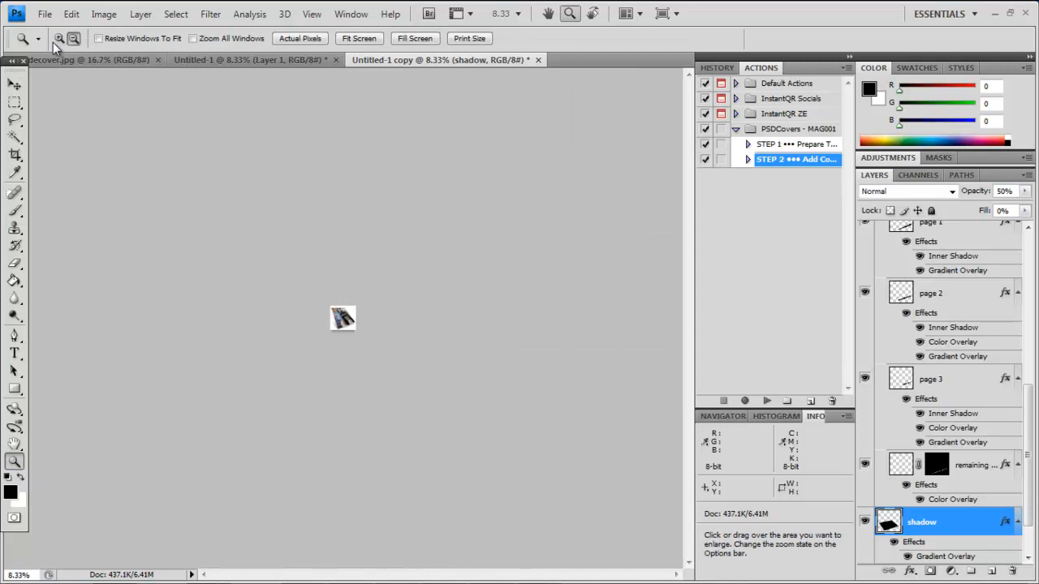
left_click(340, 324)
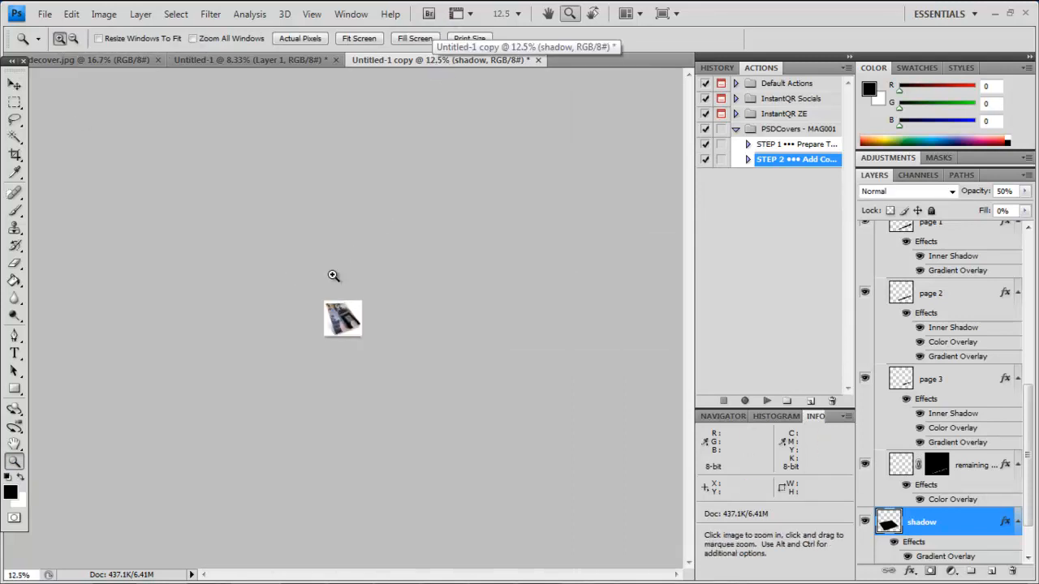
left_click(349, 316)
left_click(350, 316)
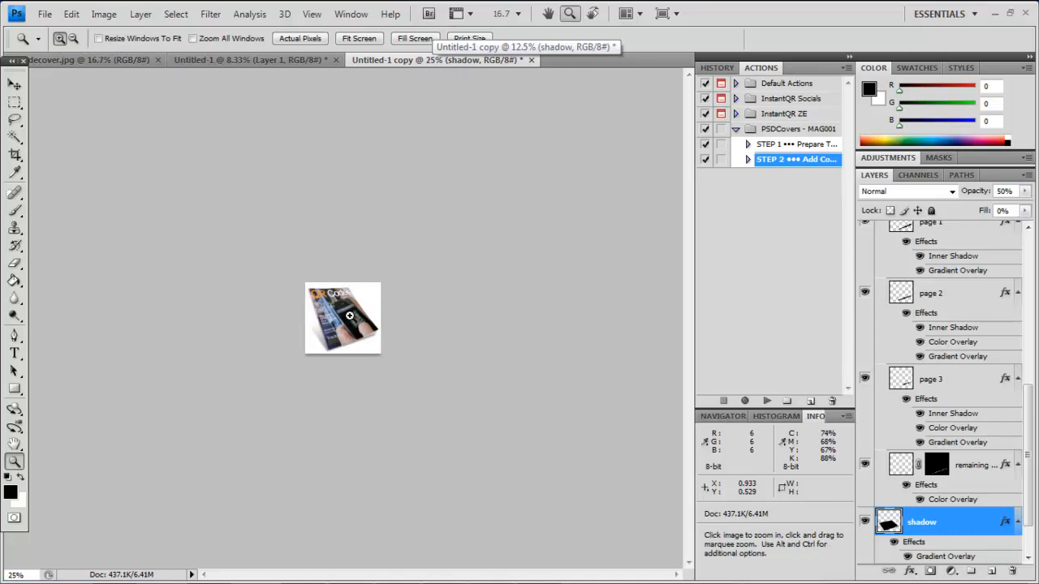
left_click(350, 316)
left_click(348, 316)
left_click(348, 316)
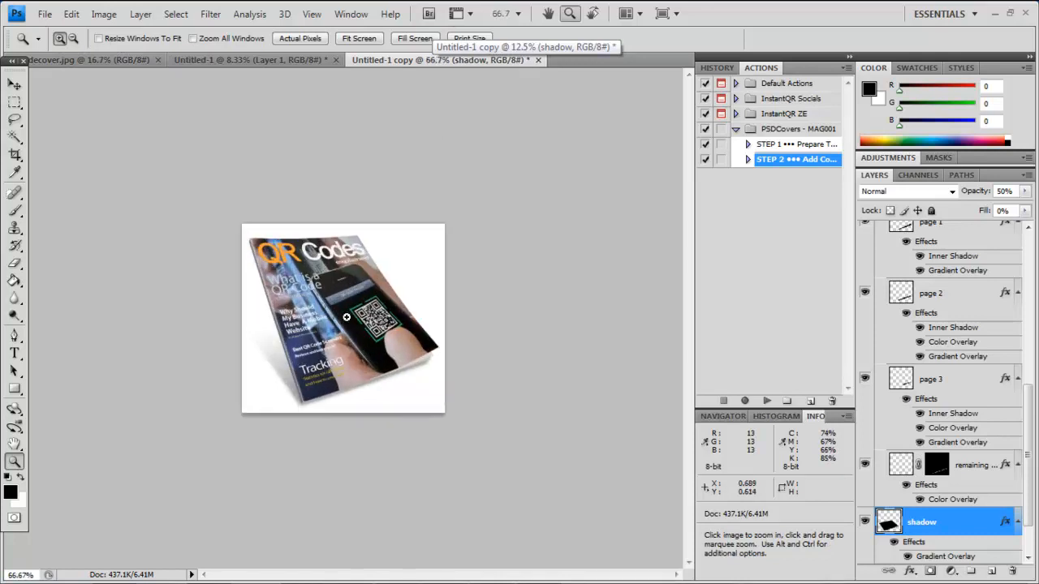
left_click(349, 317)
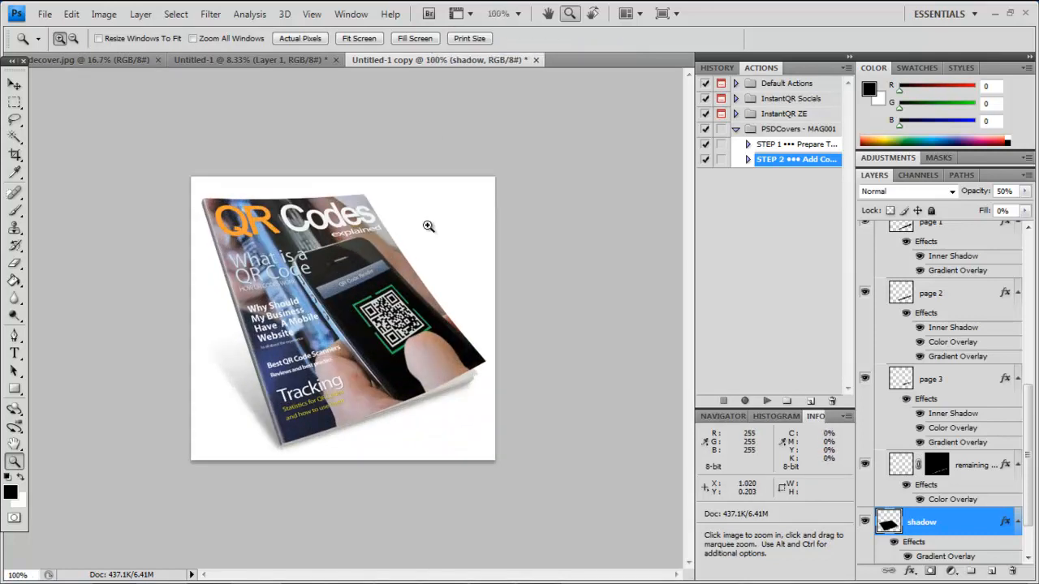
Add a new empty layer directly above the Background layer and hide the Background layer.
scroll(950, 488, "down", 2)
left_click(964, 522)
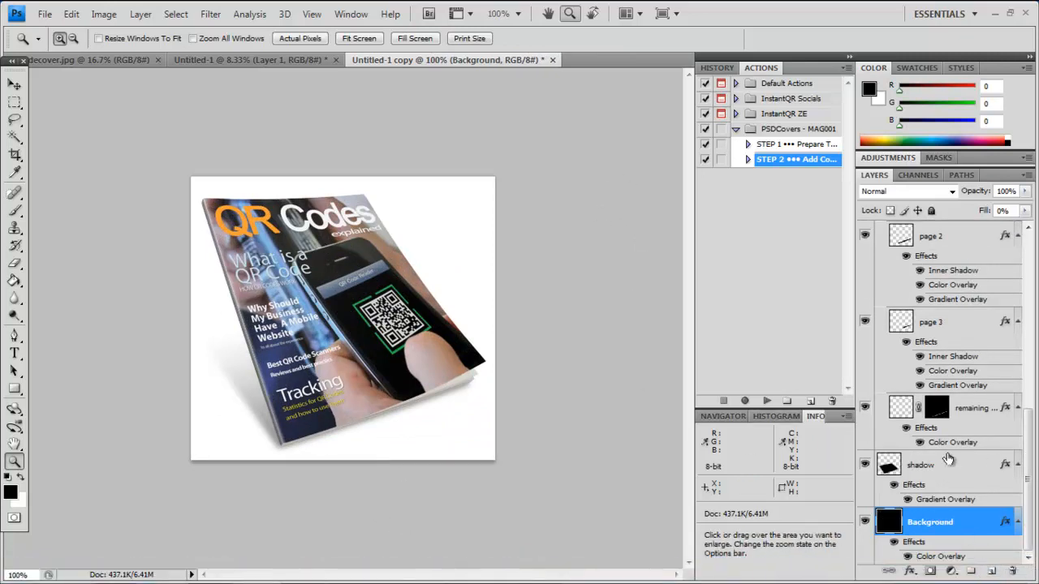
left_click(992, 573)
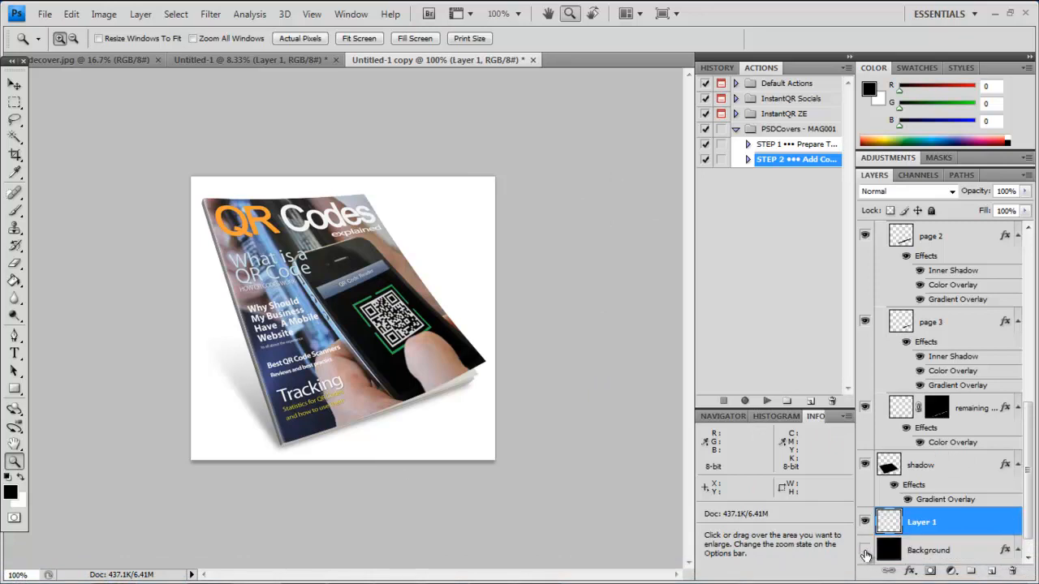
left_click(864, 550)
Set the foreground colour to f5f5f5 and fill the empty layer behind the magazine with it using the Paint Bucket.
left_click(10, 492)
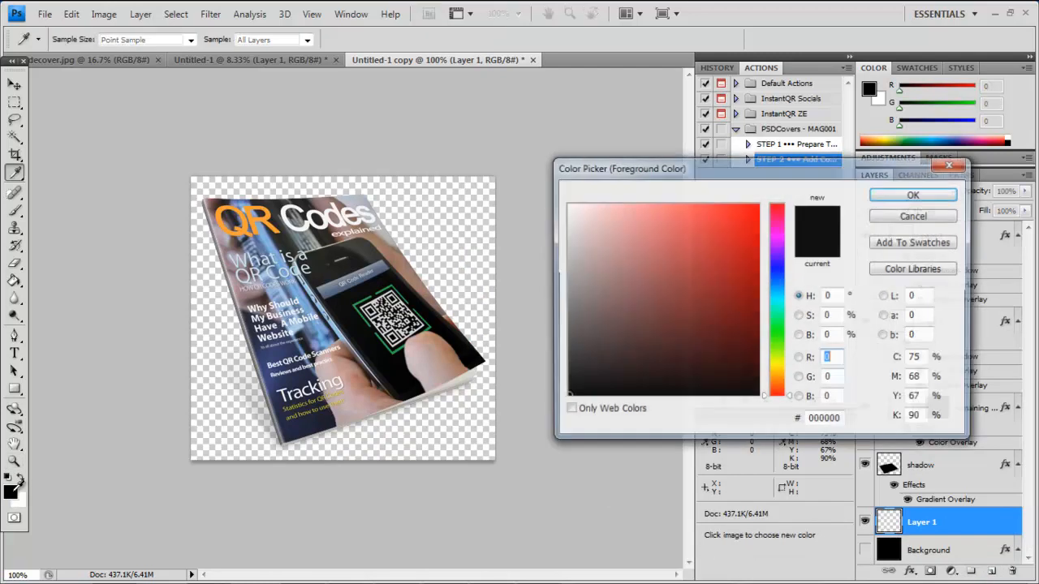
double_click(822, 421)
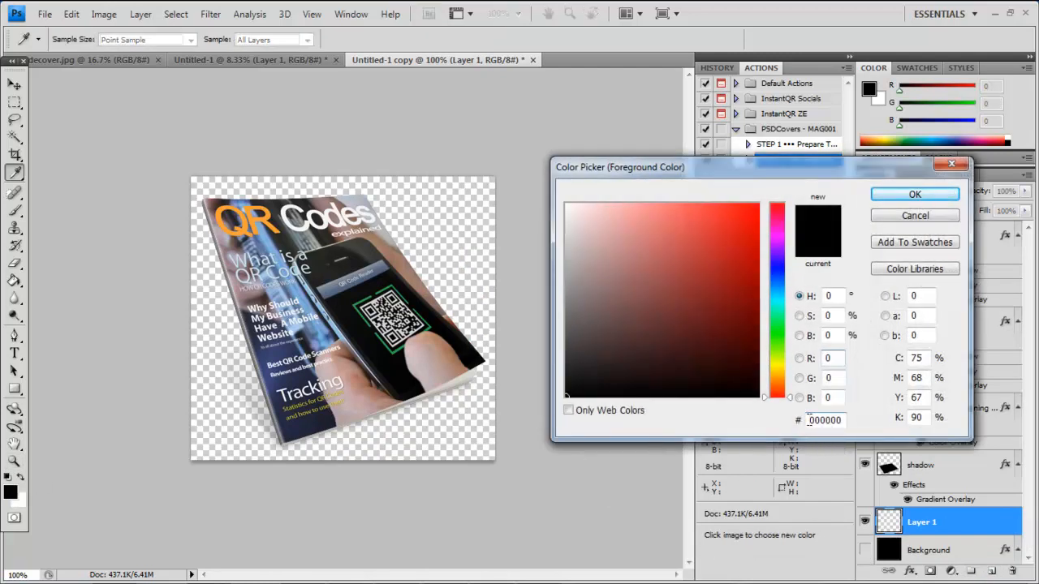
type("f5f5f5")
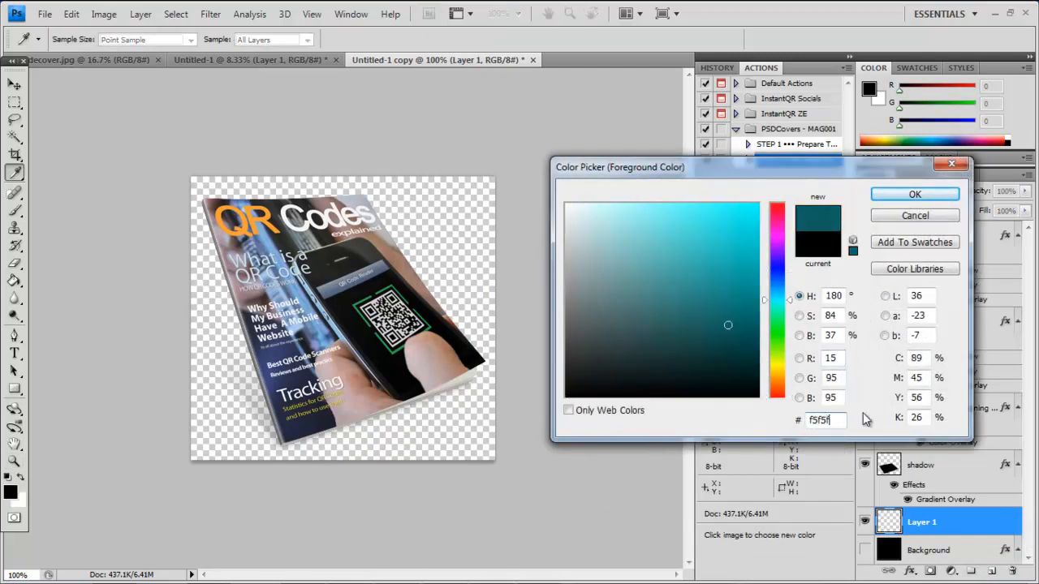
key("Return")
left_click(14, 280)
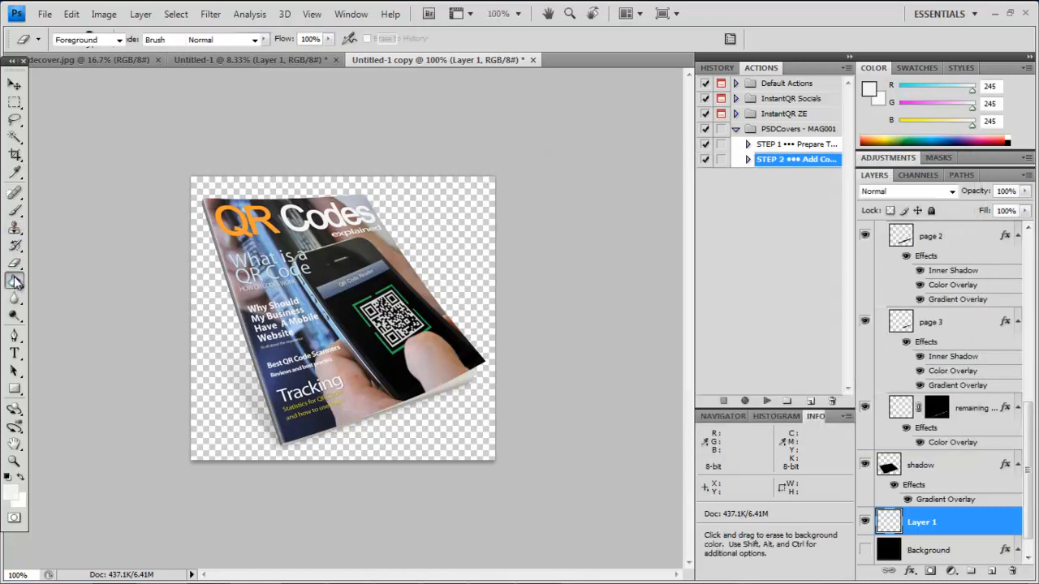
left_click(211, 313)
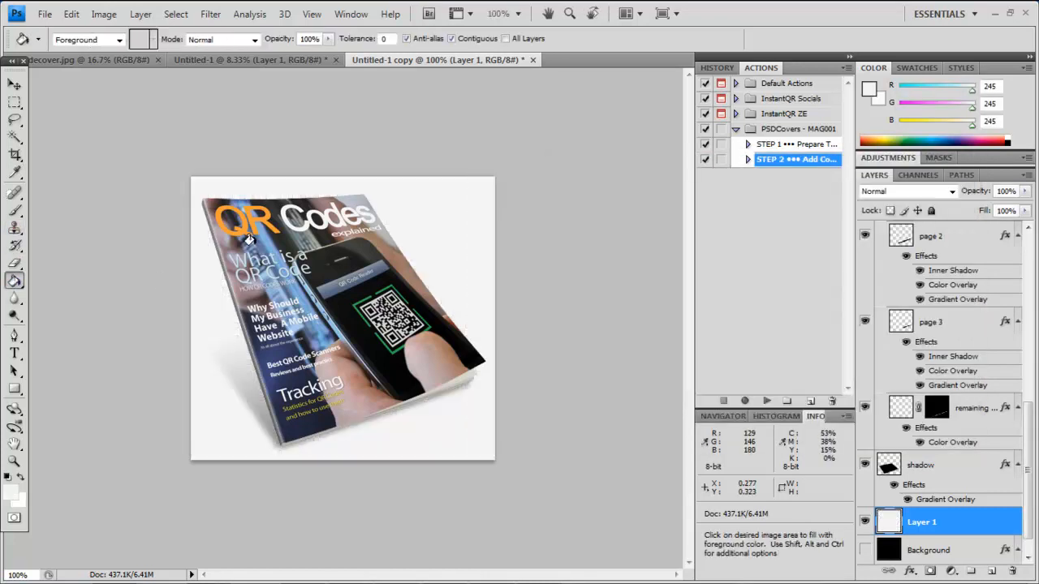
Open the Save for Web & Devices export for the mockup in JPEG format and adjust the JPEG quality.
left_click(45, 14)
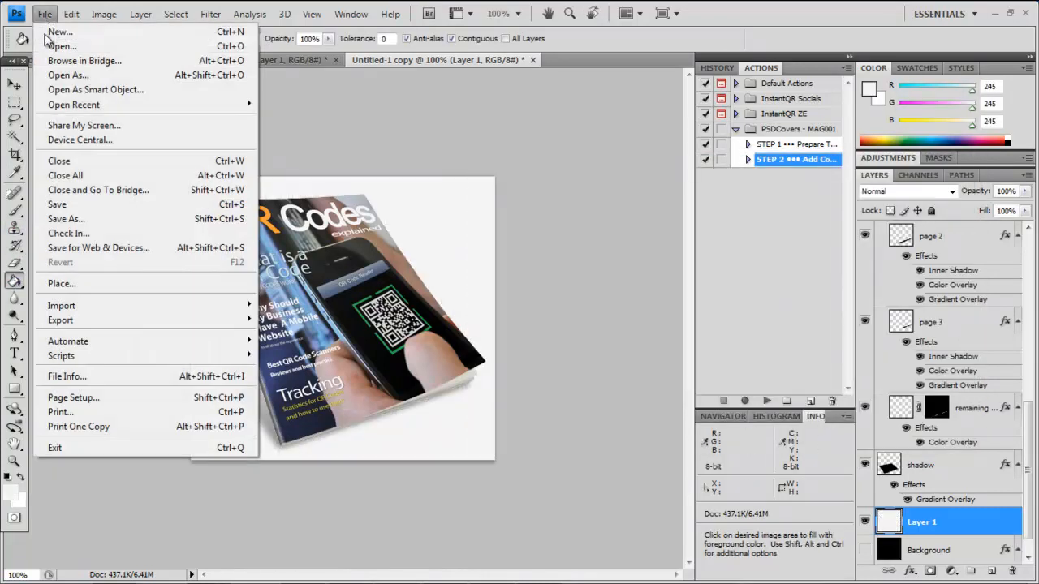
left_click(120, 250)
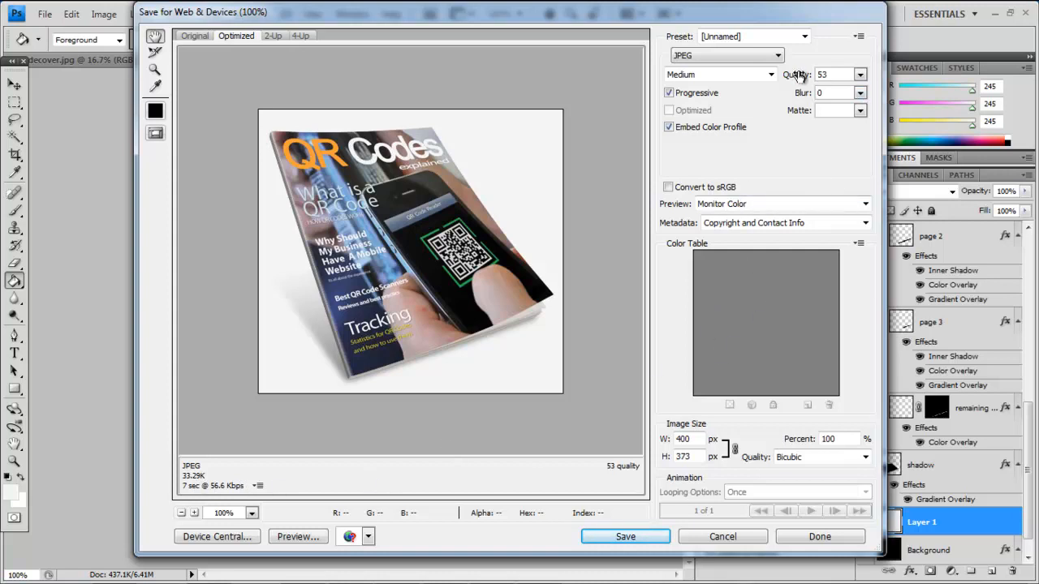
left_click(860, 75)
left_click_drag(826, 97, 811, 95)
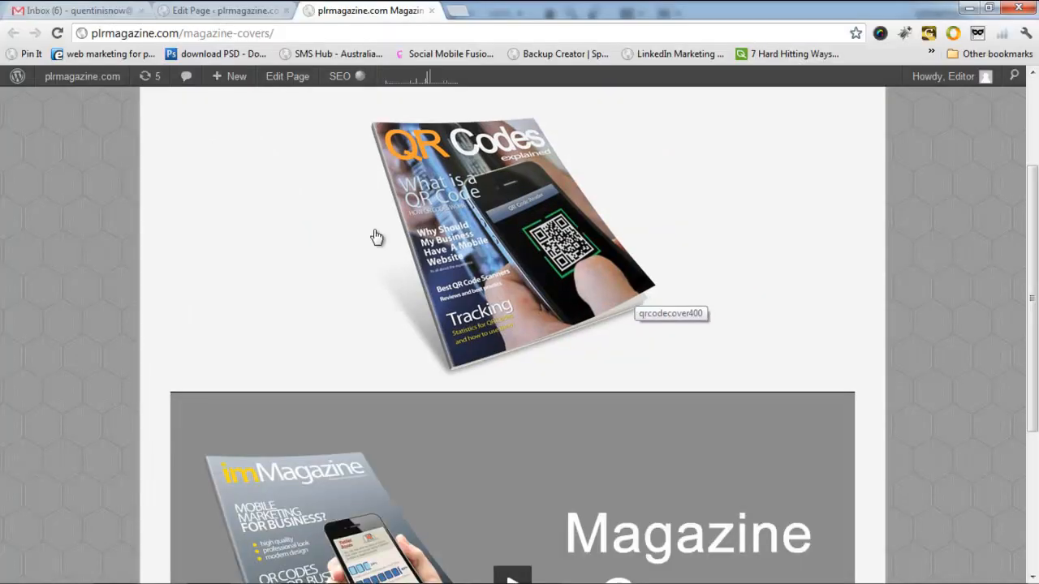
Examine the QR Codes magazine image on the Magazine Covers page of plrmagazine.com in the browser, up to the page header.
scroll(1036, 160, "up", 1)
scroll(1036, 160, "up", 2)
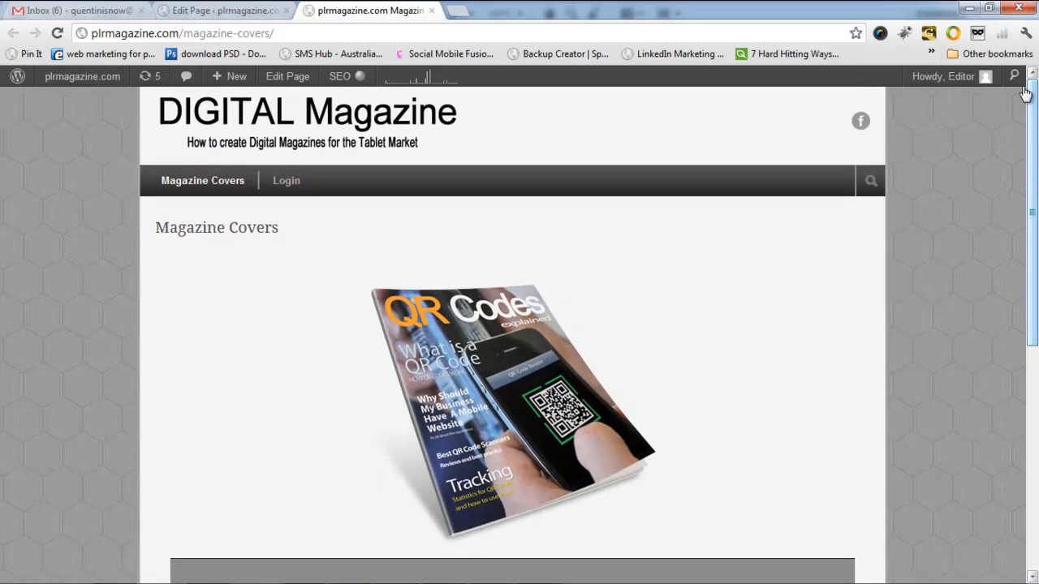